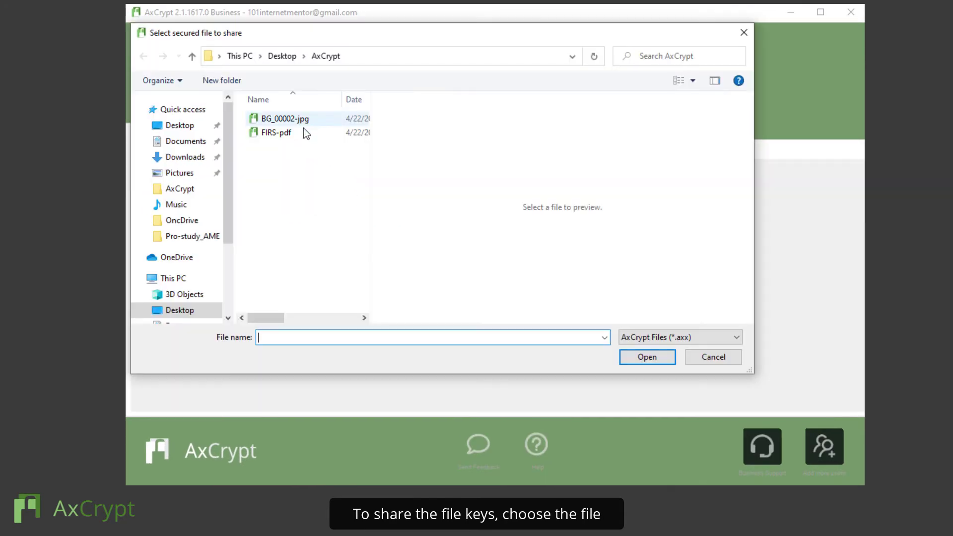
# - Choose the secured FIRS-pdf file for key sharing
pyautogui.click(300, 132)
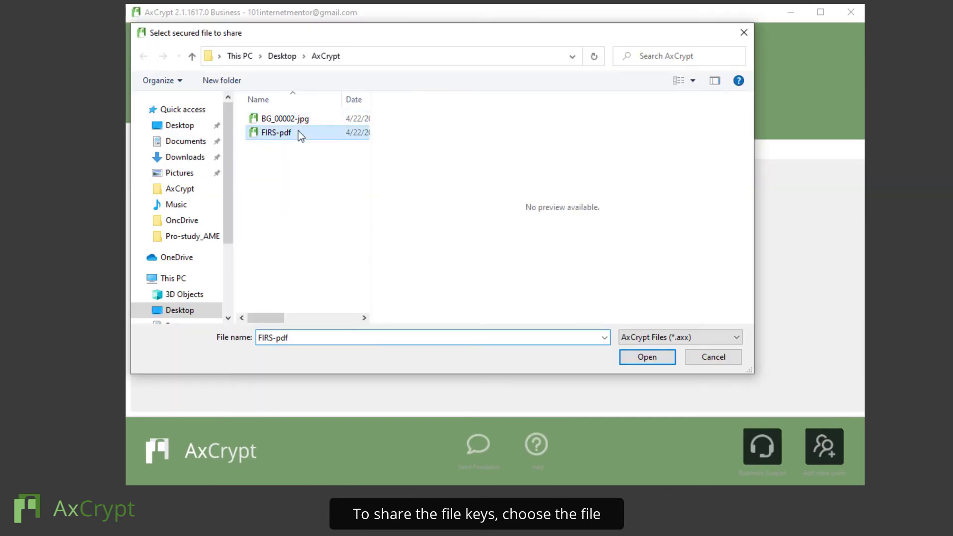
pyautogui.click(645, 359)
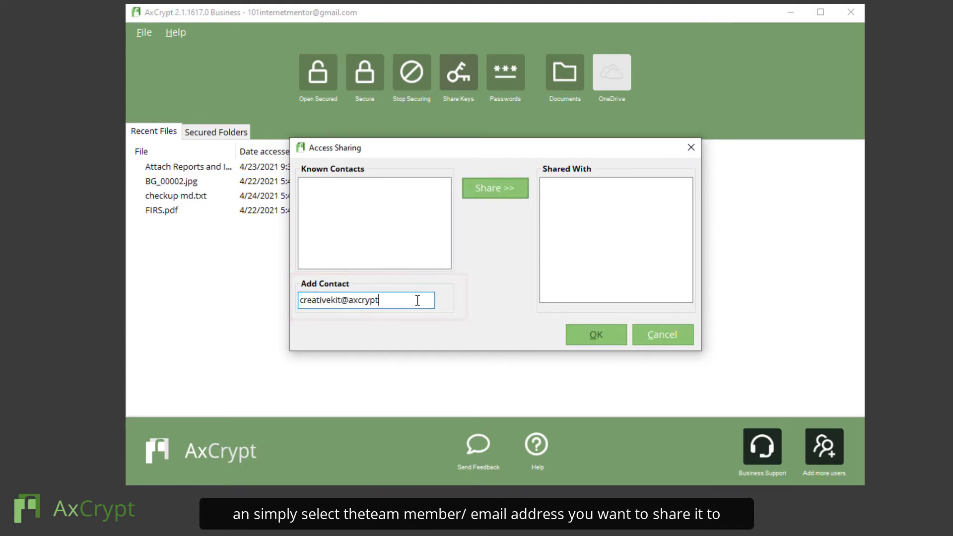
pyautogui.write('.net')
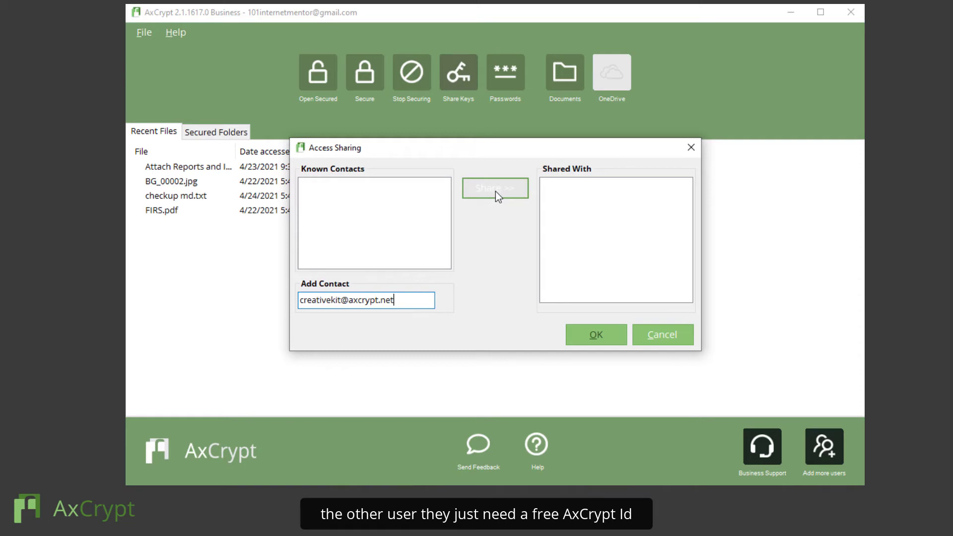
# - Share the FIRS-pdf key with the entered contact email and confirm
pyautogui.click(495, 189)
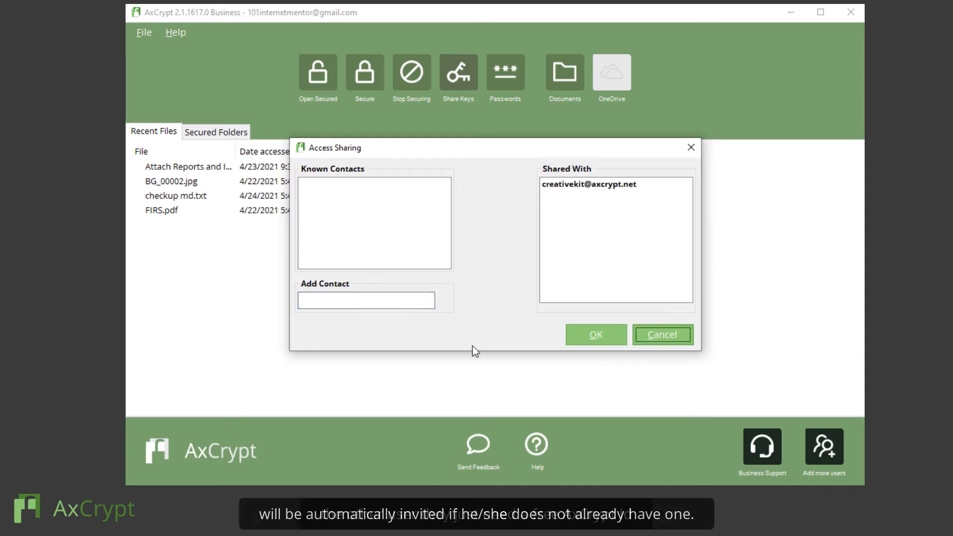
pyautogui.click(588, 333)
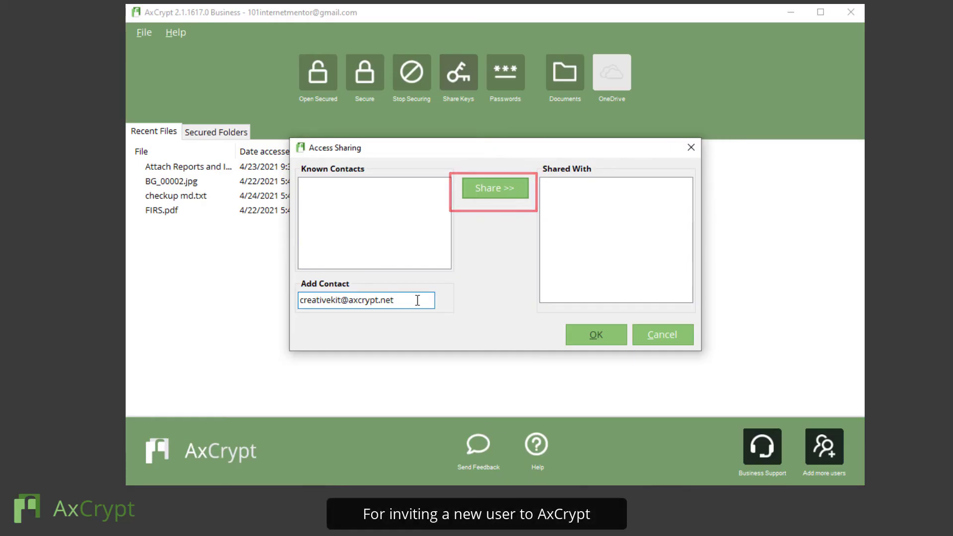
# - Set up the contact's invitation in English with the personal message hidden
pyautogui.click(495, 192)
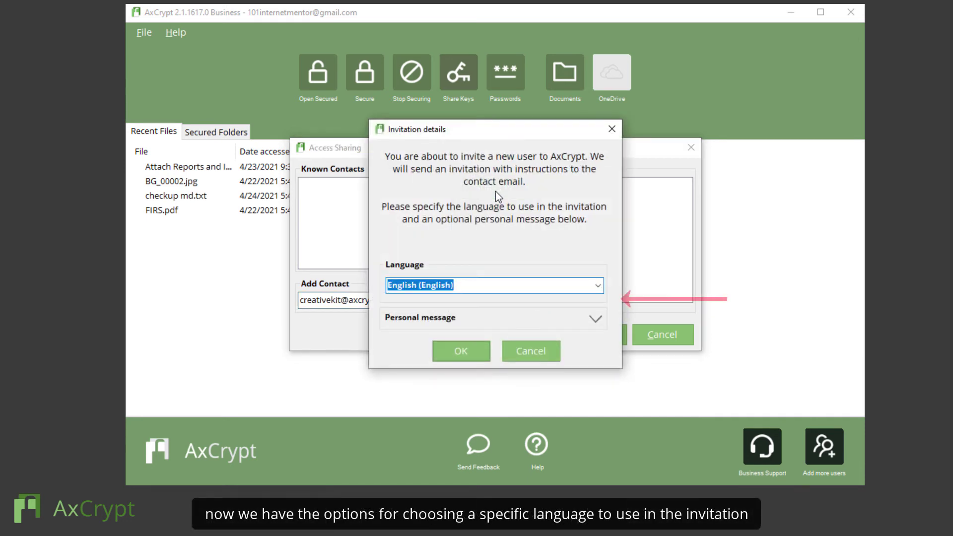
pyautogui.click(597, 285)
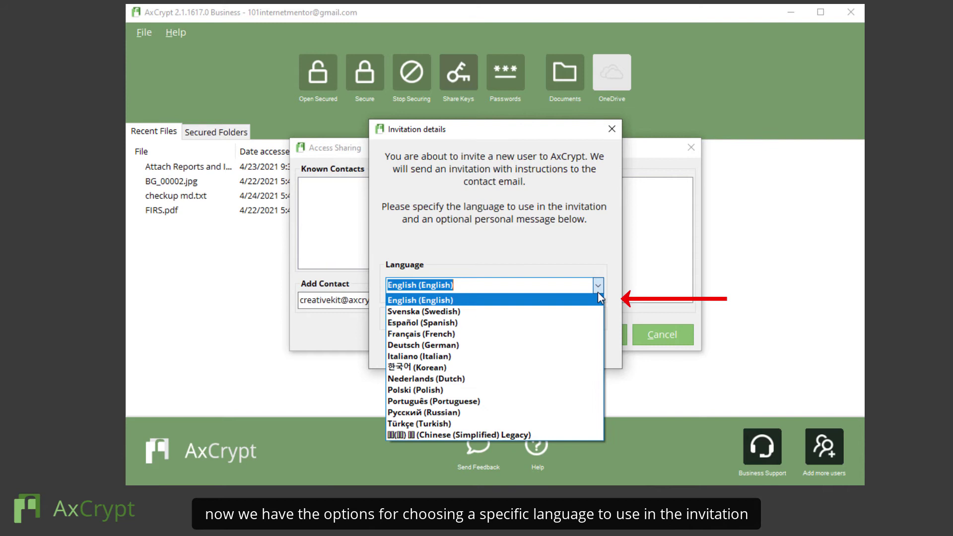
pyautogui.click(598, 292)
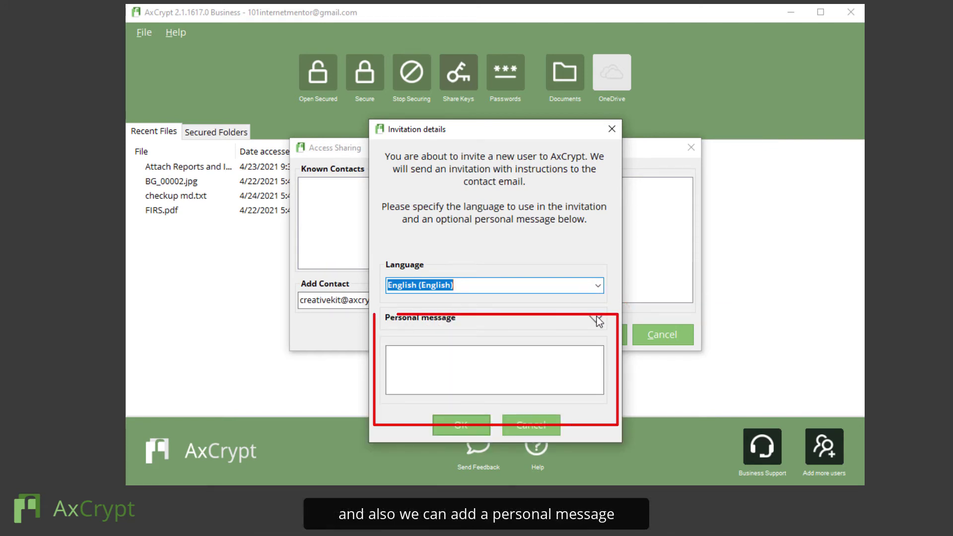
pyautogui.click(596, 319)
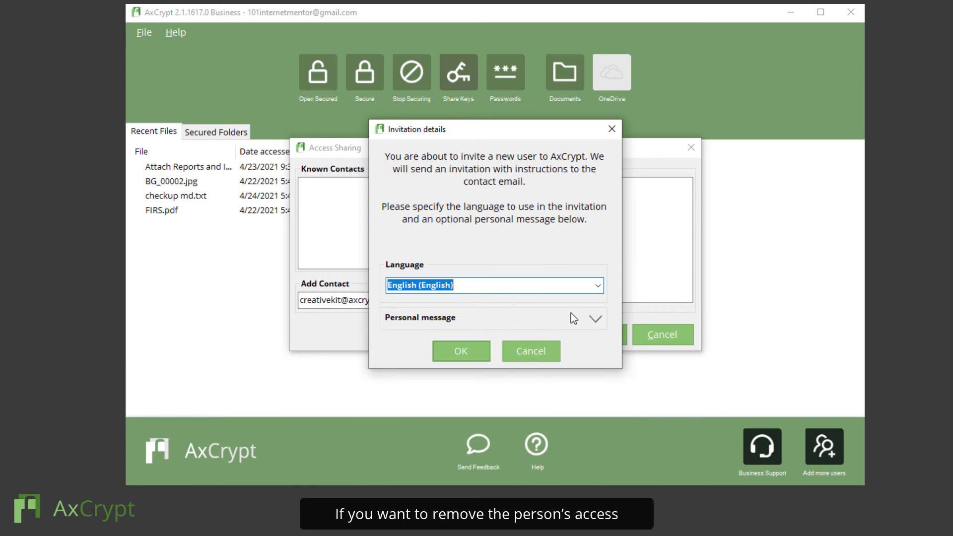
# - Send the invitation, then unshare the FIRS-pdf key from the contact
pyautogui.click(473, 346)
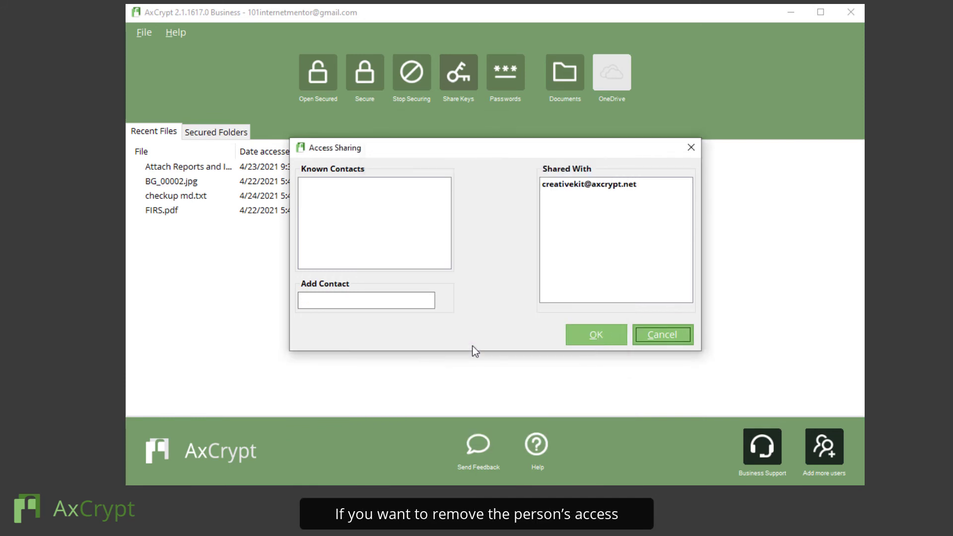
pyautogui.click(597, 186)
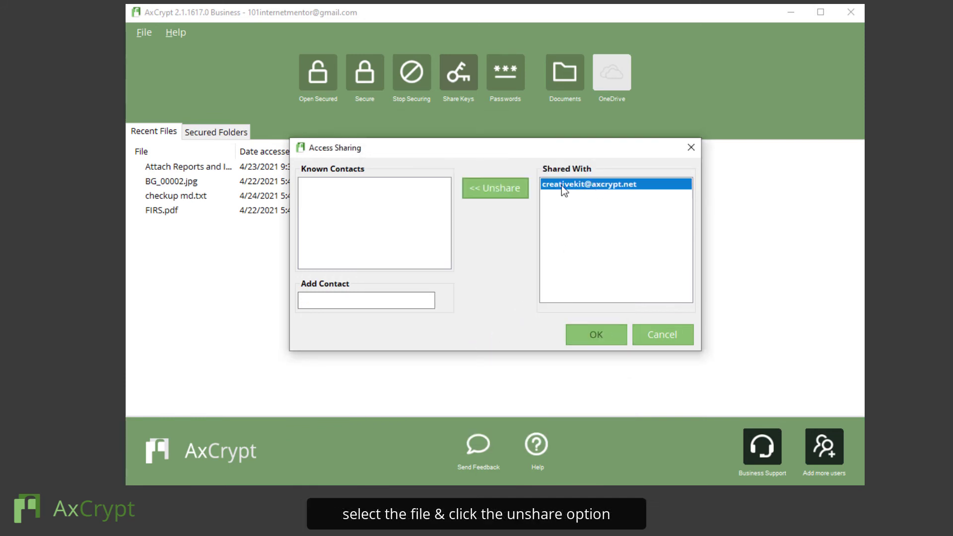
pyautogui.click(503, 186)
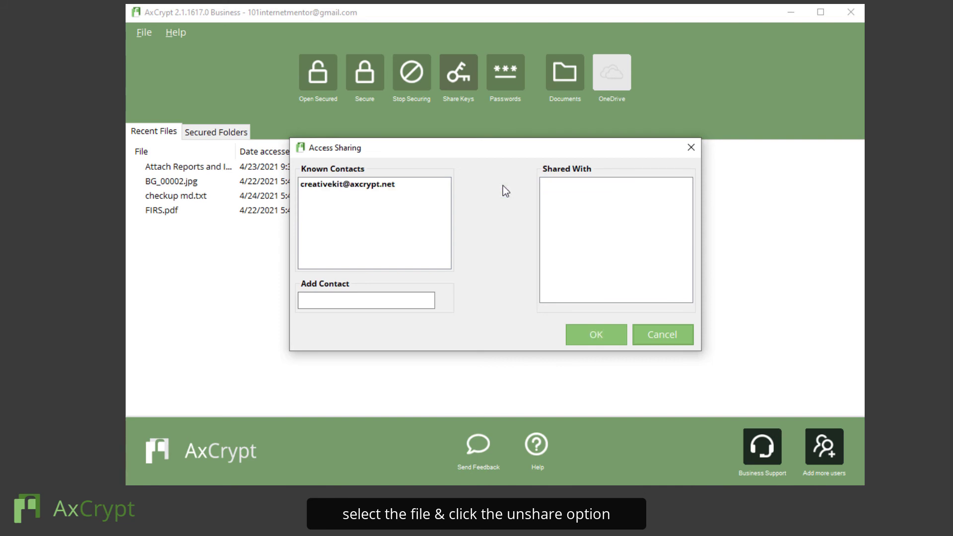